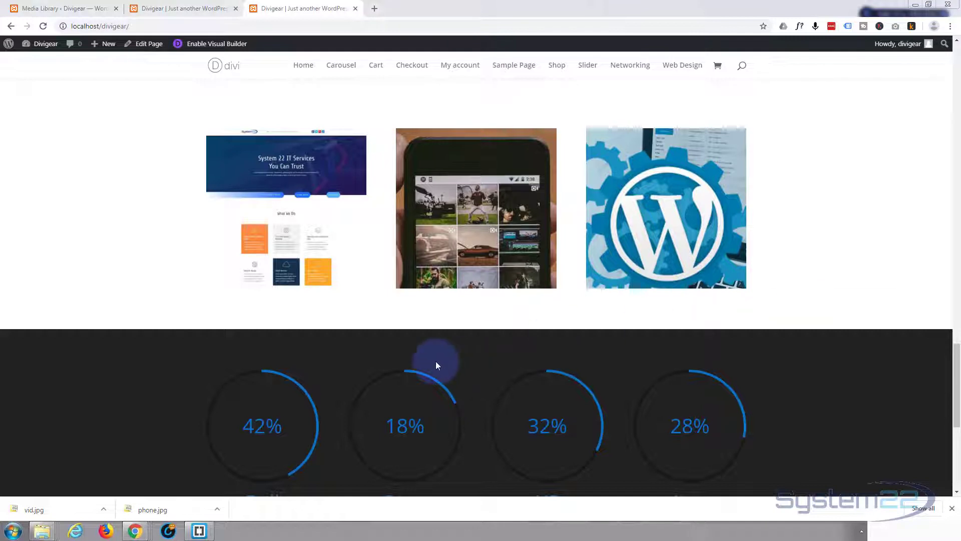
- Follow the LEARN MORE link, then play and close the WATCH VIDEO demo popup
mouse_move(273, 214)
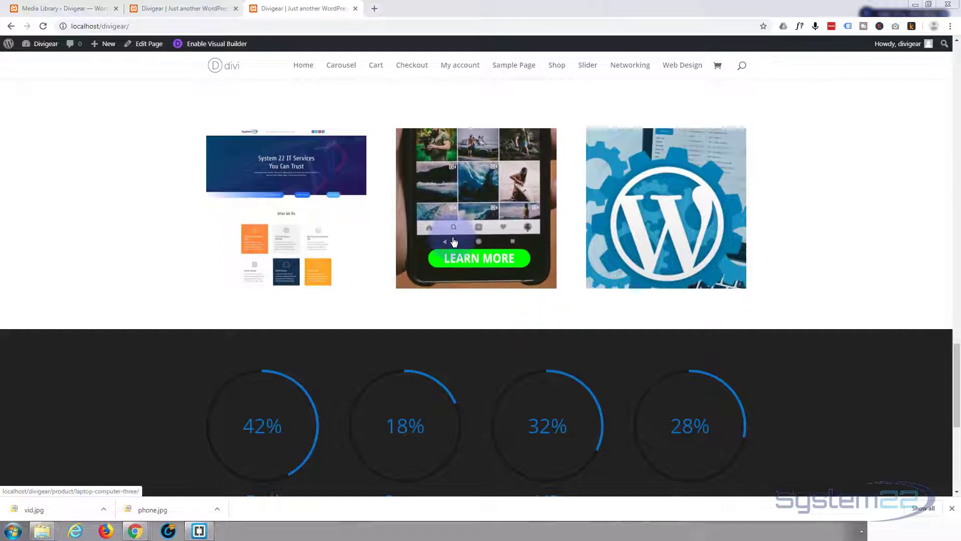
click(463, 264)
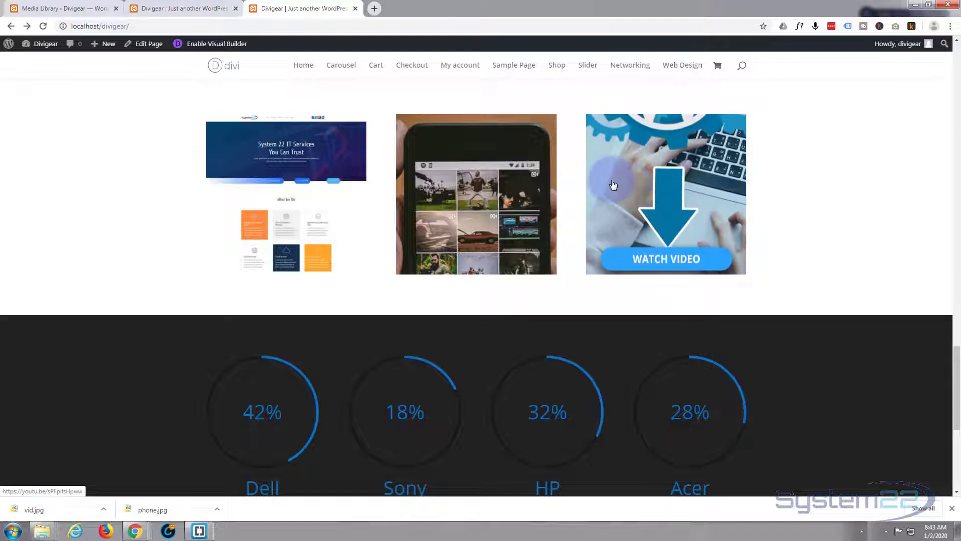
click(654, 265)
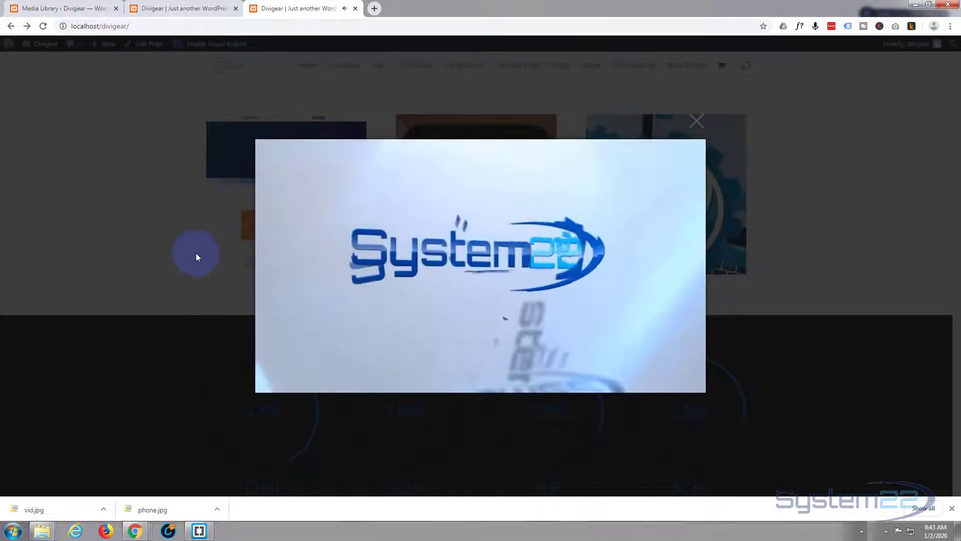
click(698, 124)
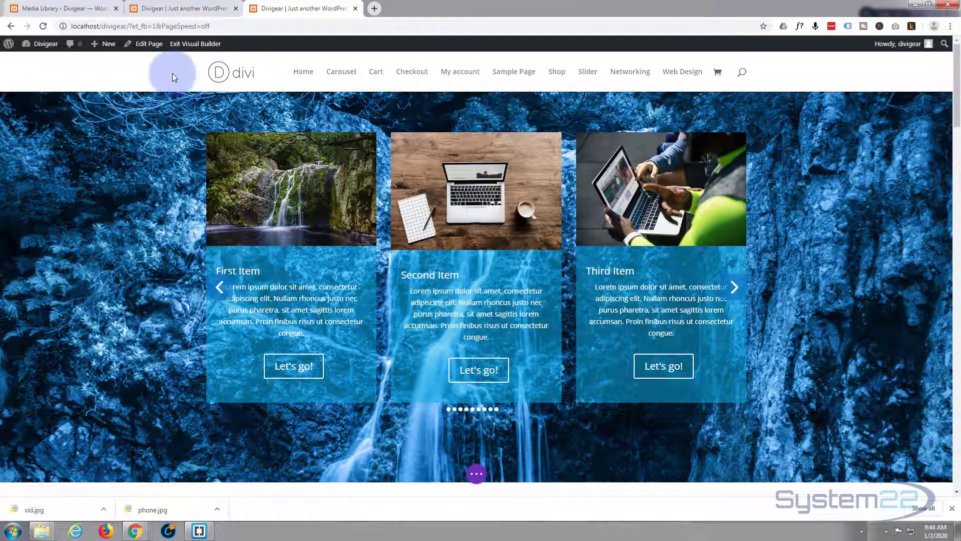
- Delete the third portfolio column's WordPress image and bring up the Insert Module list for it
scroll(173, 80, down, 2)
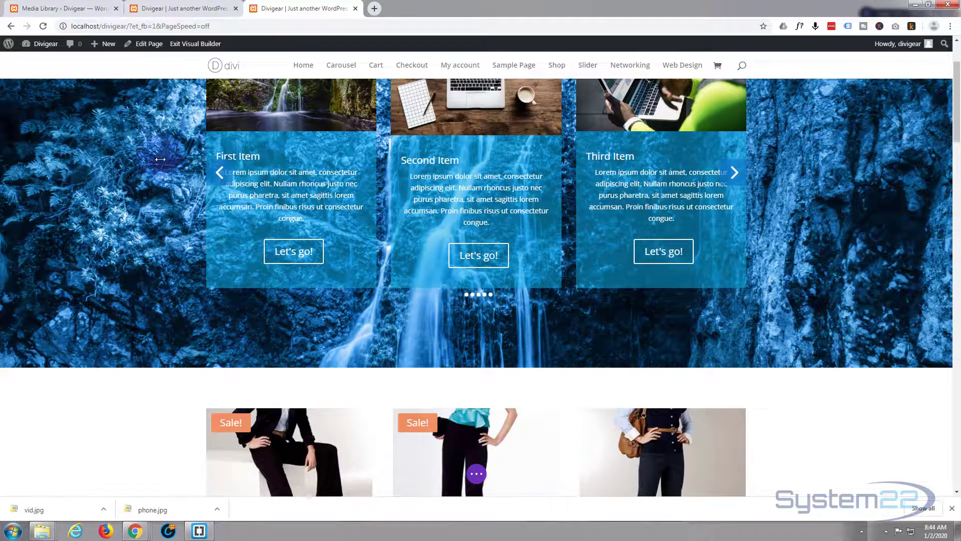
scroll(160, 158, down, 5)
scroll(160, 162, down, 4)
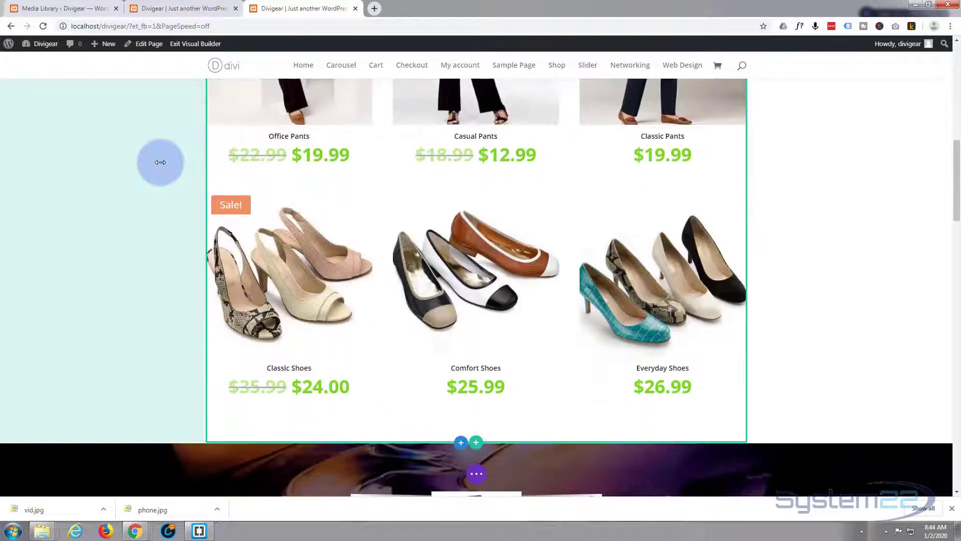
scroll(161, 162, down, 7)
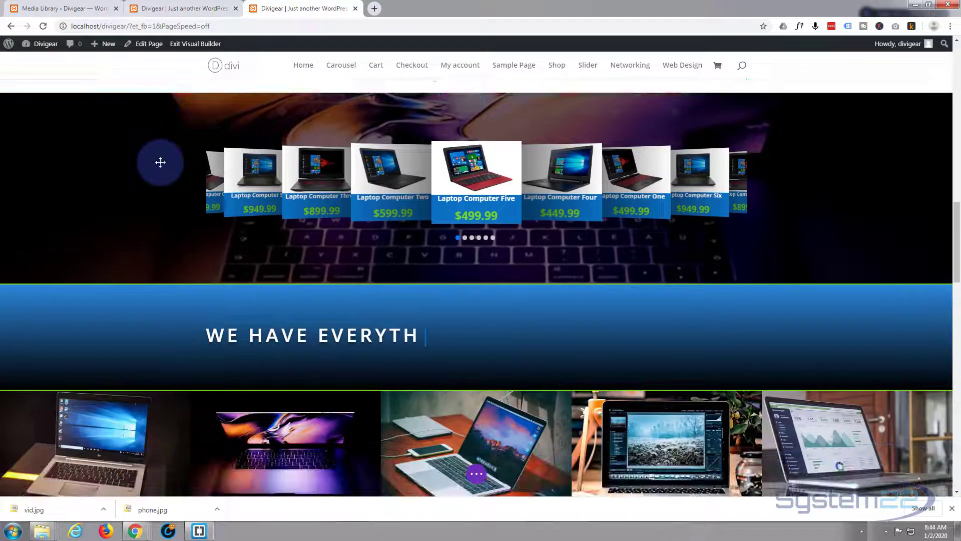
scroll(160, 162, down, 9)
scroll(160, 162, down, 7)
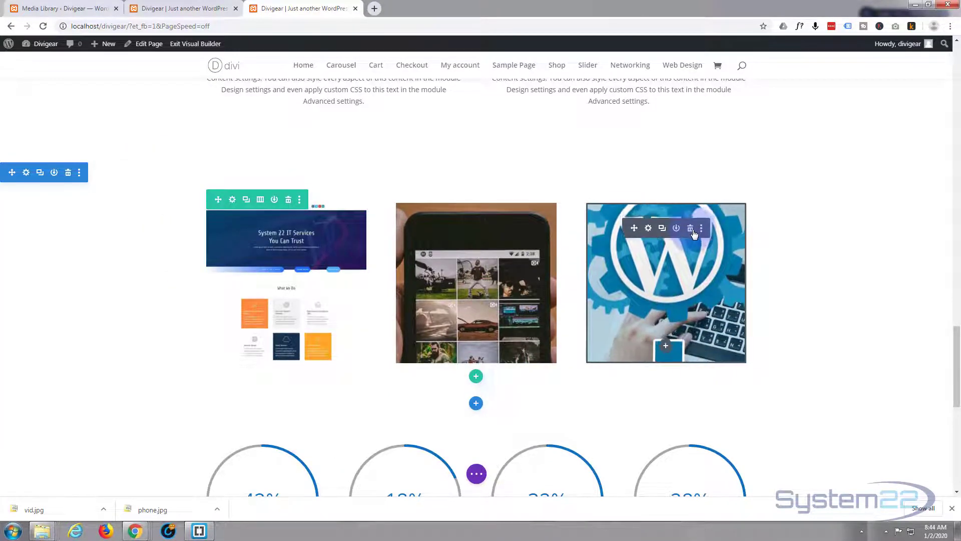
click(692, 229)
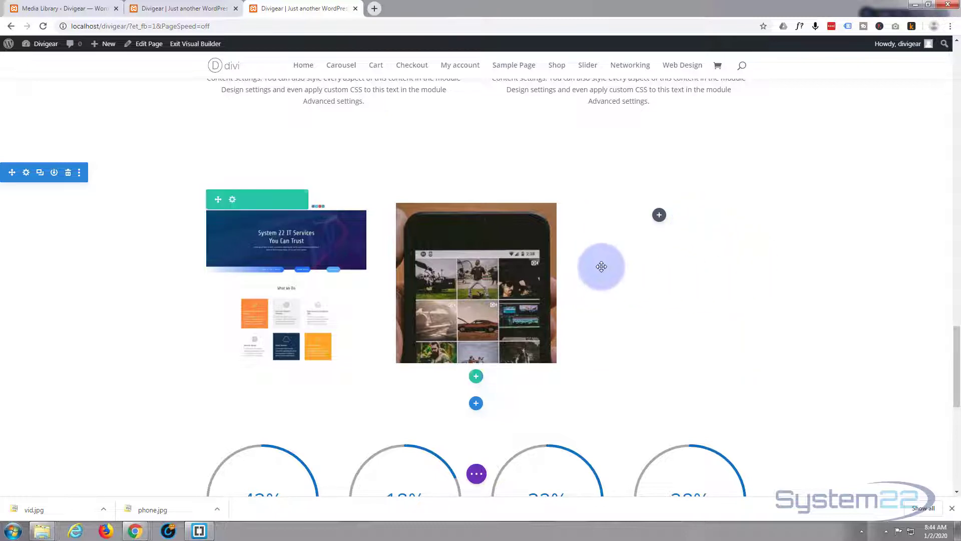
click(659, 216)
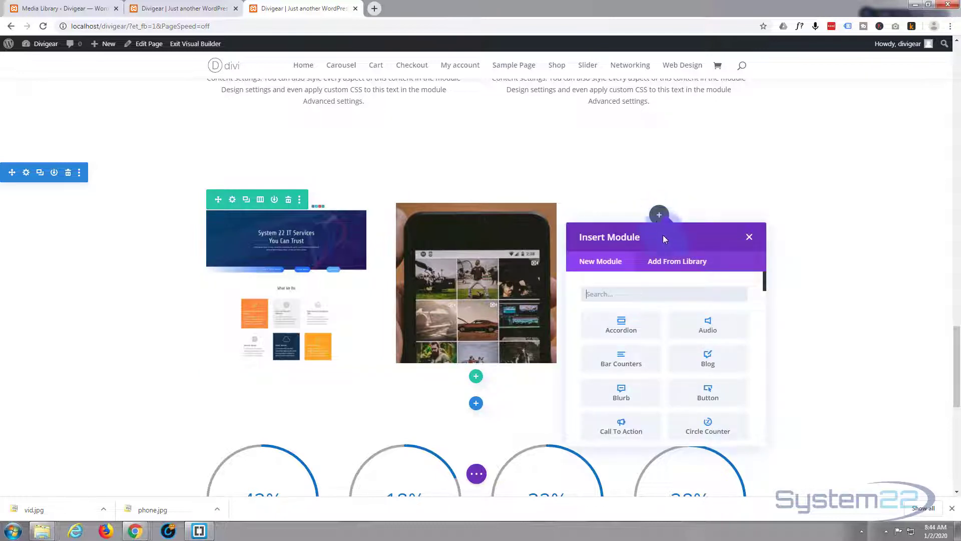
- Find the Supreme modules in the Insert Module list and insert Supreme Scroll Image
click(634, 358)
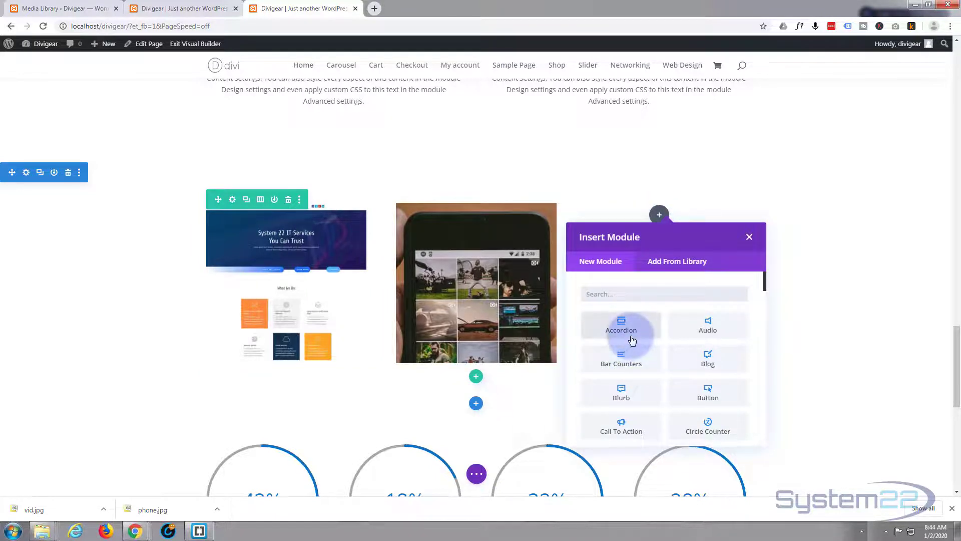
scroll(620, 329, down, 4)
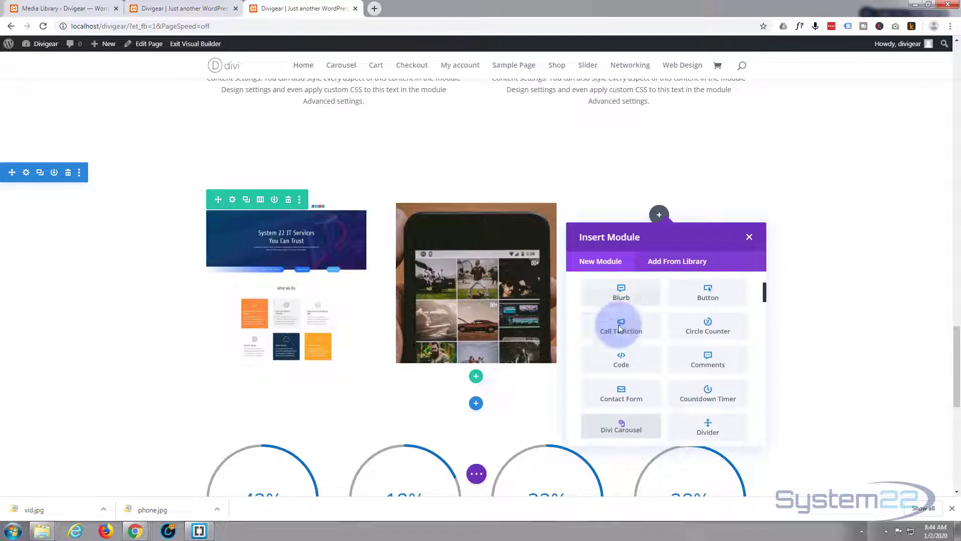
scroll(632, 357, down, 15)
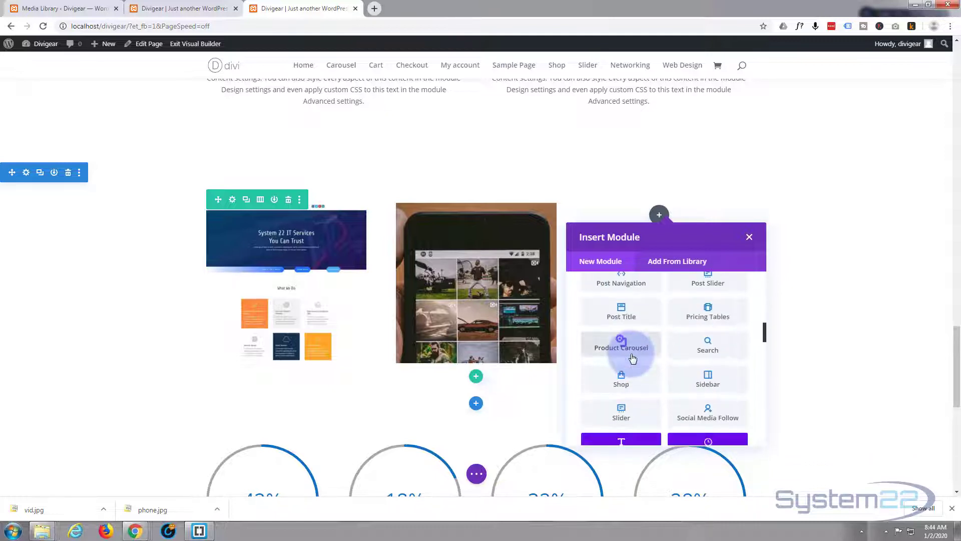
scroll(634, 358, down, 10)
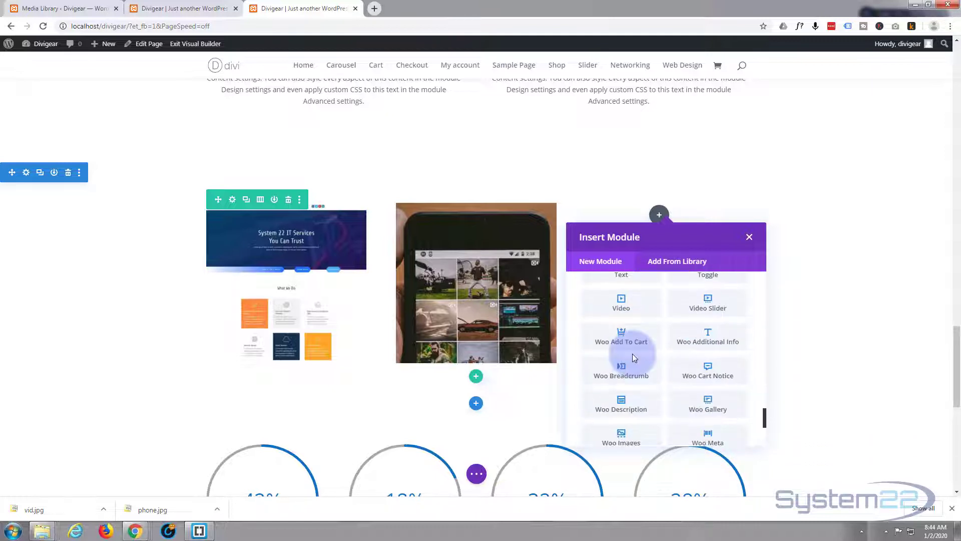
scroll(635, 358, up, 8)
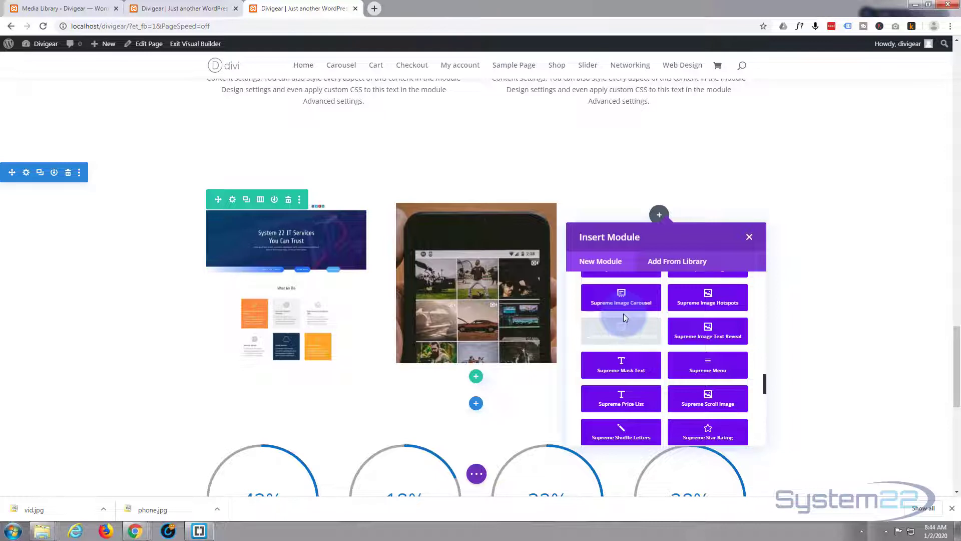
scroll(623, 314, up, 1)
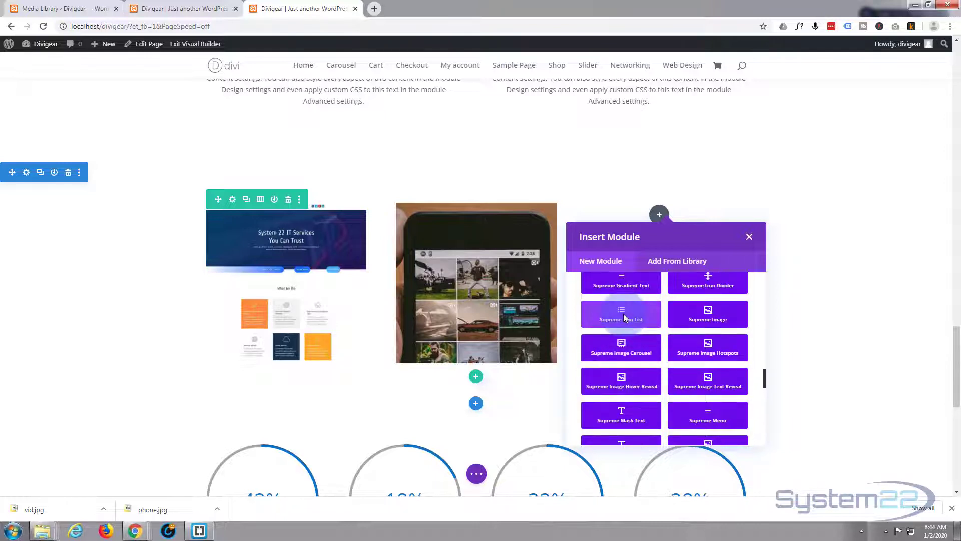
scroll(625, 317, up, 2)
scroll(625, 318, down, 5)
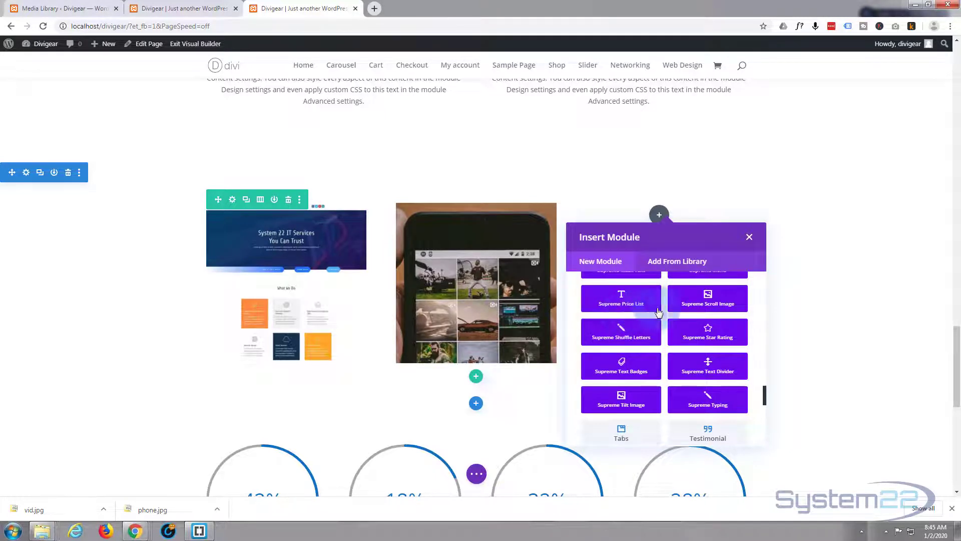
click(714, 301)
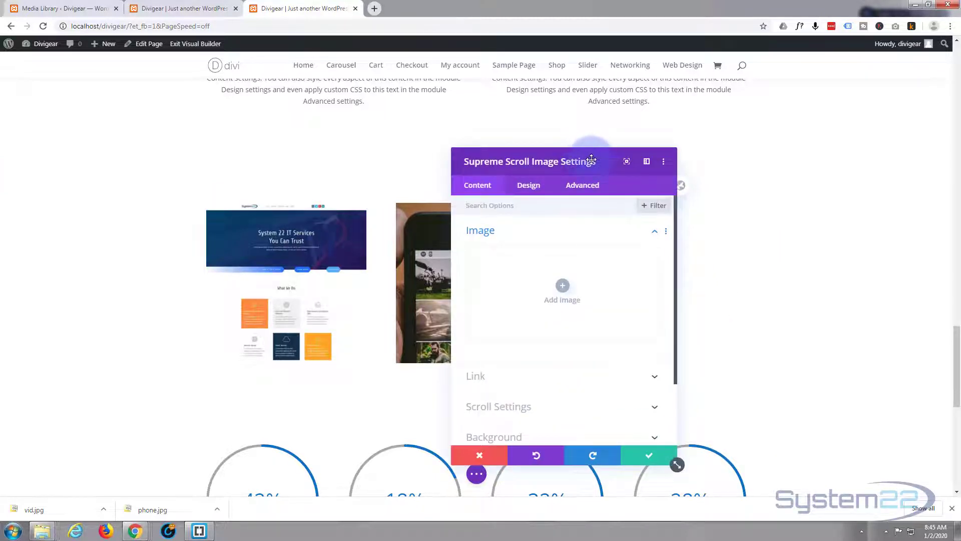
- Choose vid.png from the Media Library as the scroll module's image
click(560, 292)
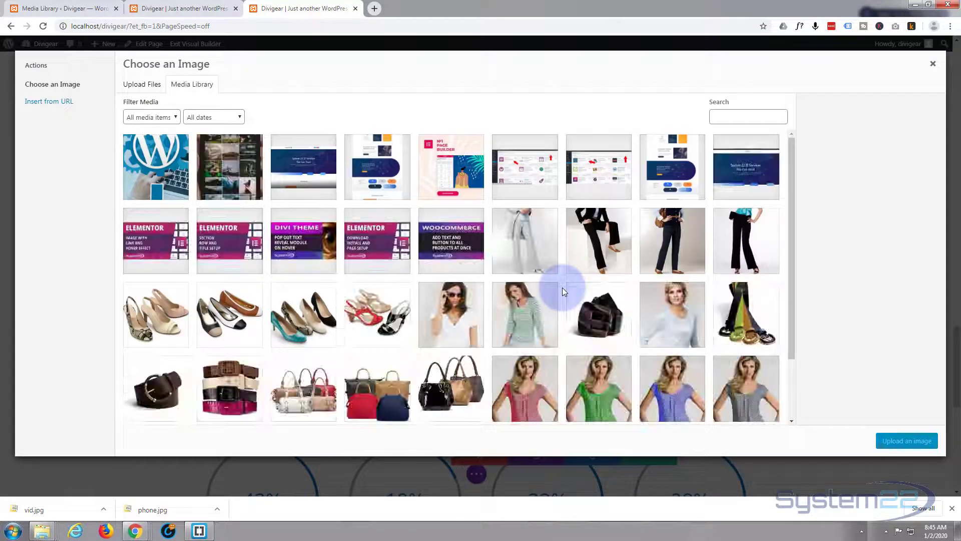
click(149, 169)
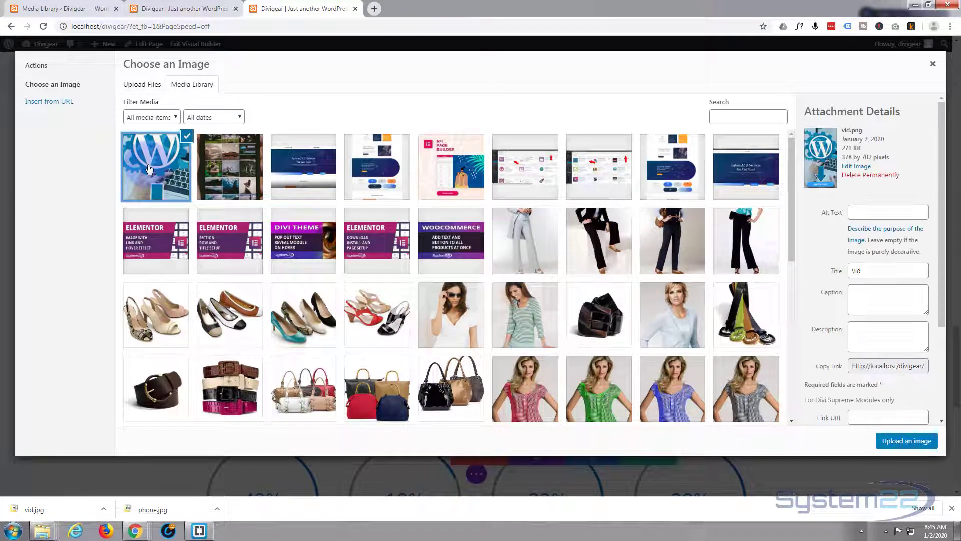
click(904, 444)
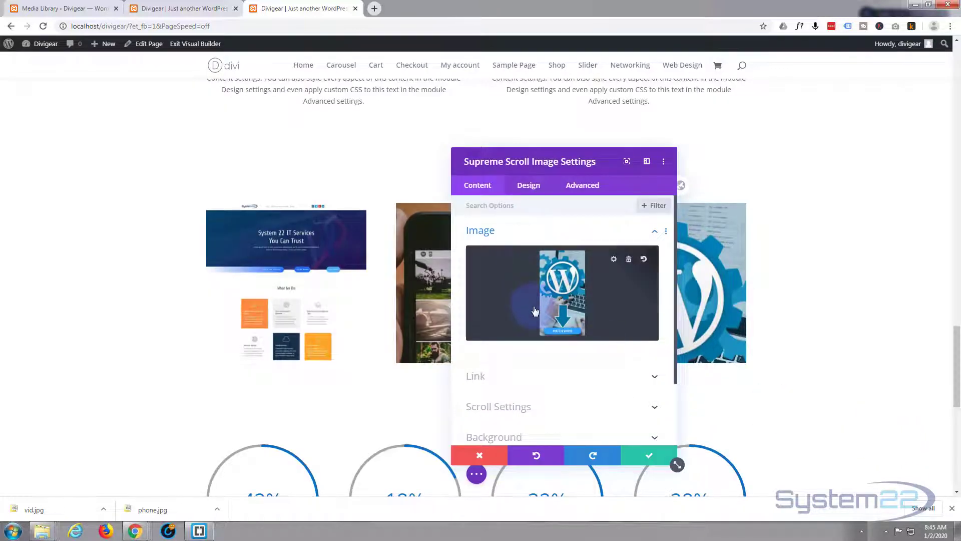
scroll(534, 309, down, 2)
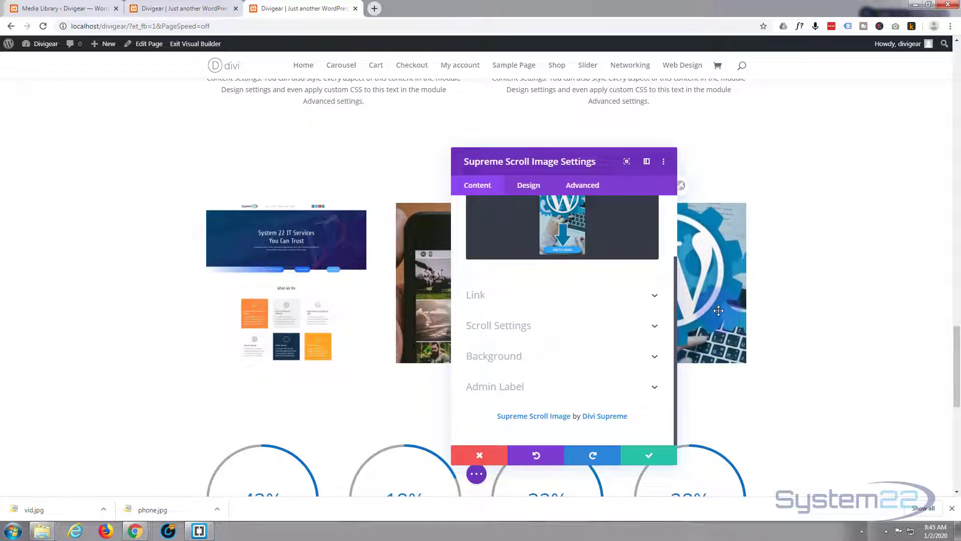
click(558, 323)
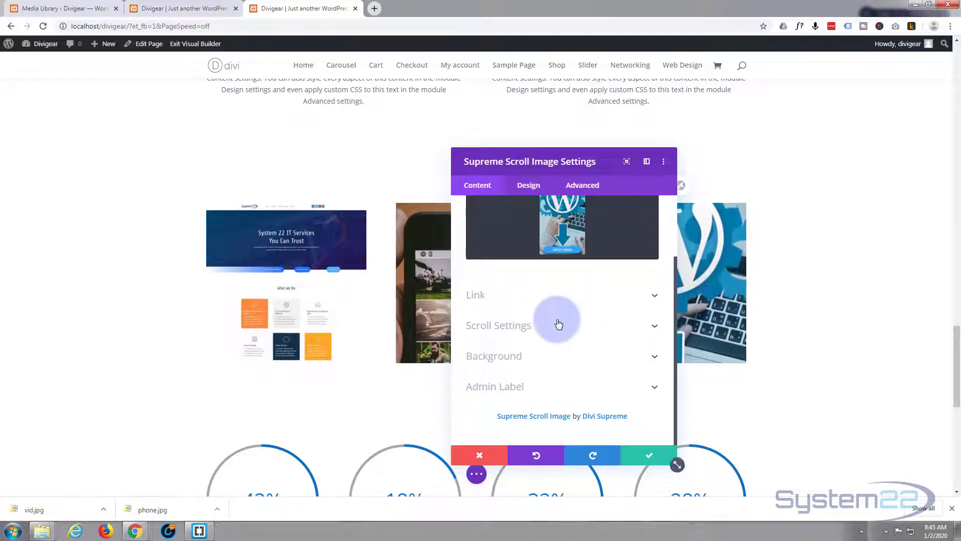
click(536, 300)
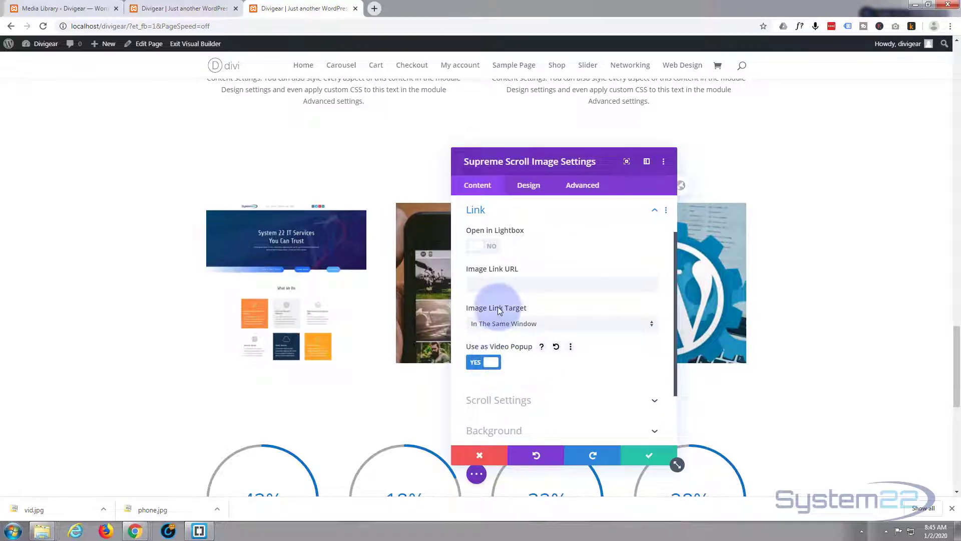
right_click(471, 286)
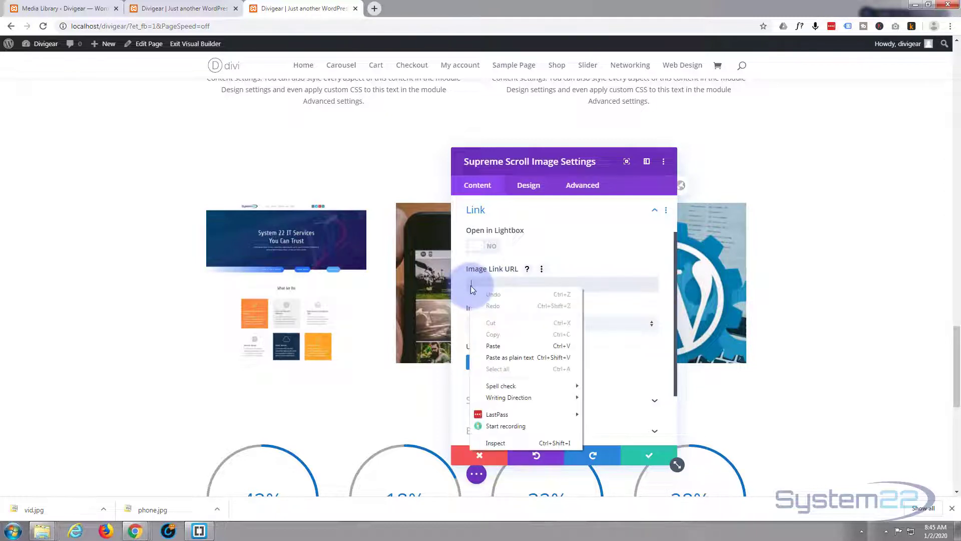
click(489, 345)
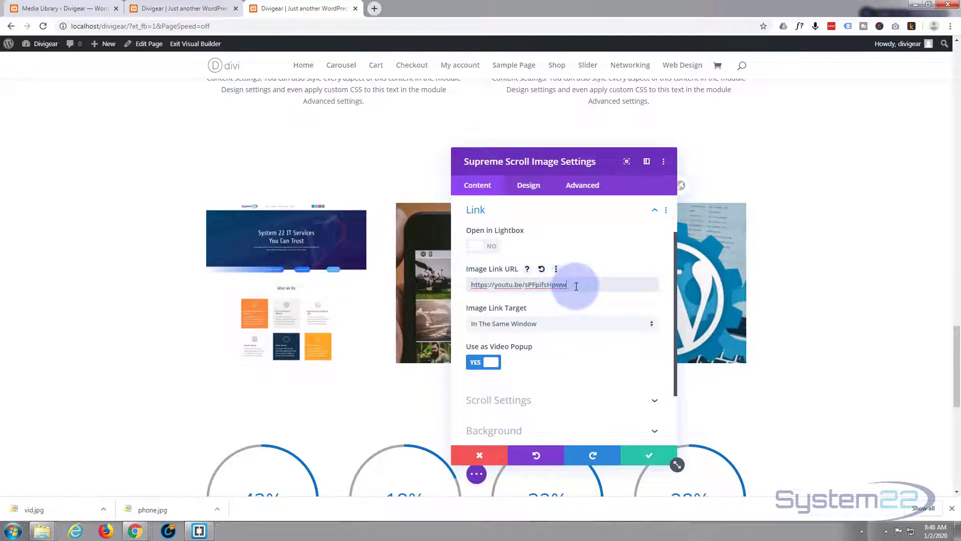
scroll(556, 356, down, 1)
drag(593, 158, 395, 110)
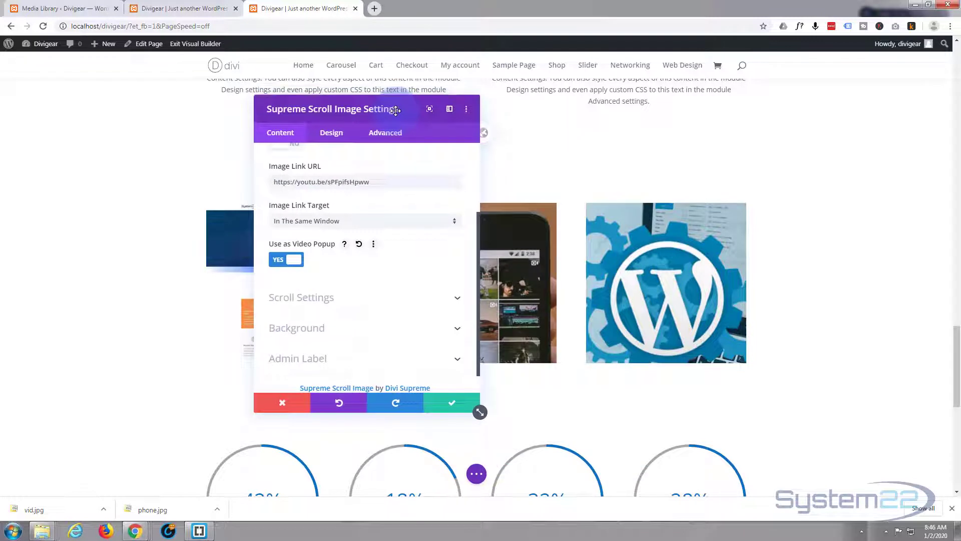
- Review Scroll Settings, leaving speed at 10s, then show the module's Design options
click(399, 300)
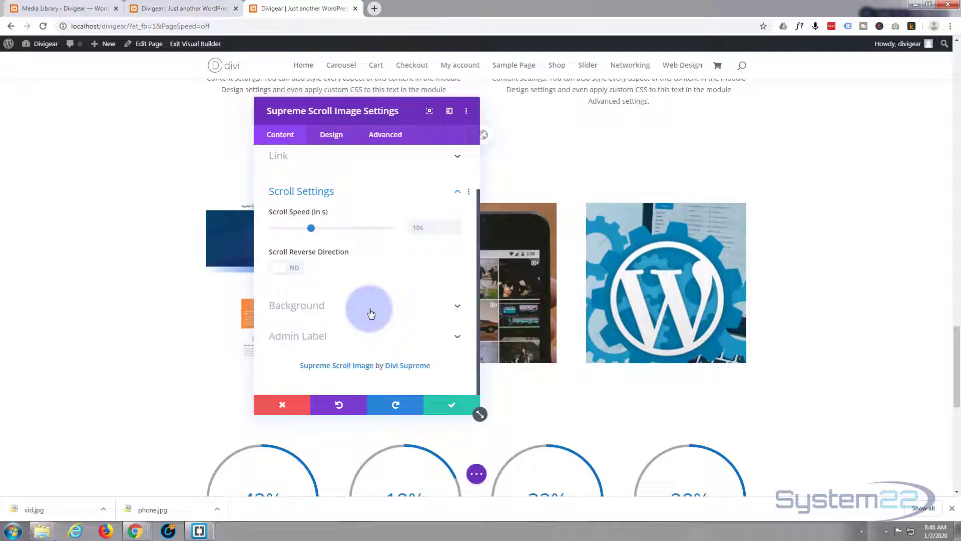
scroll(370, 315, up, 2)
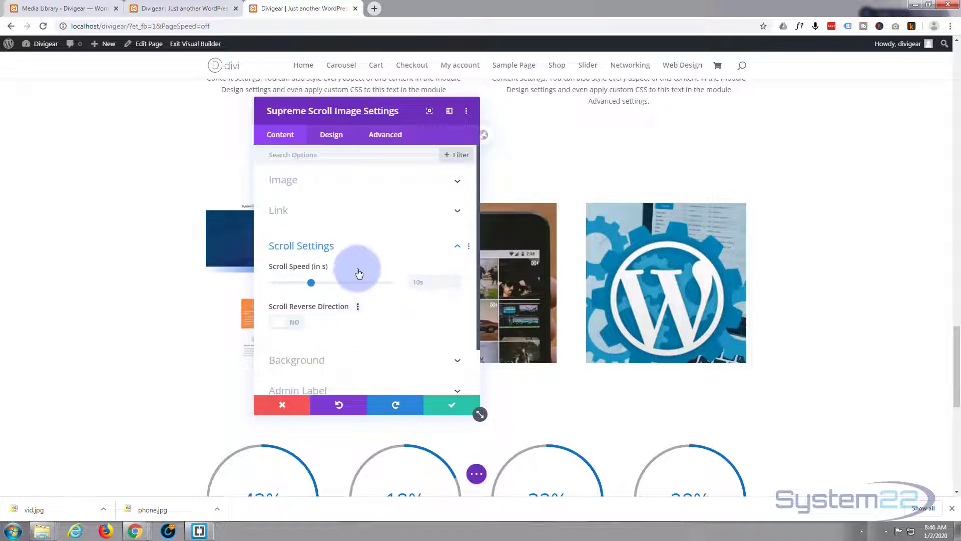
click(339, 142)
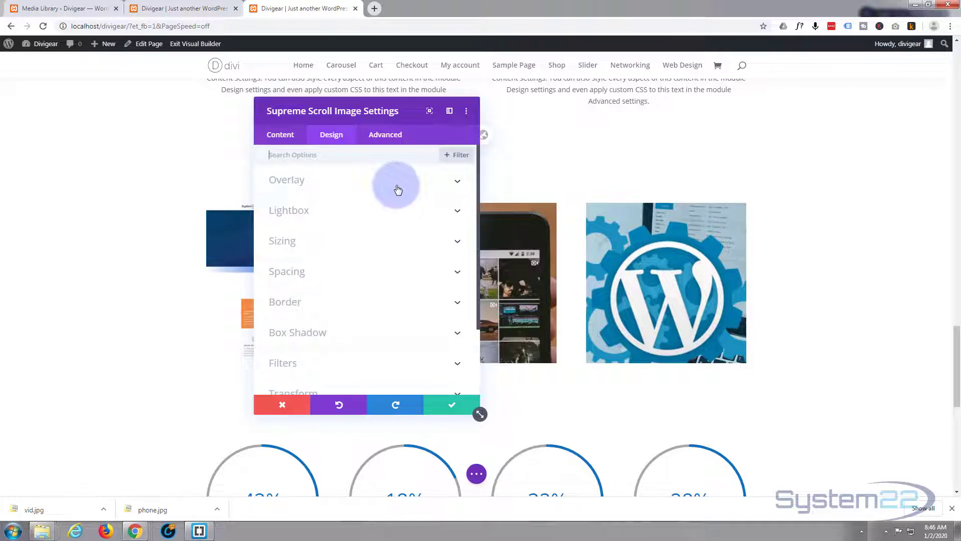
- Leave the Lightbox close colour and max width at defaults and save the module settings
click(384, 210)
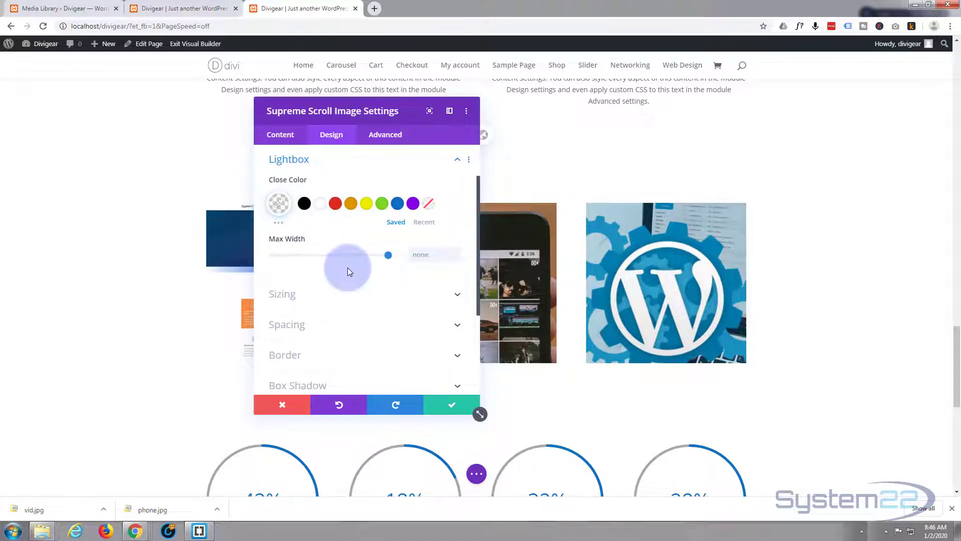
scroll(347, 266, down, 1)
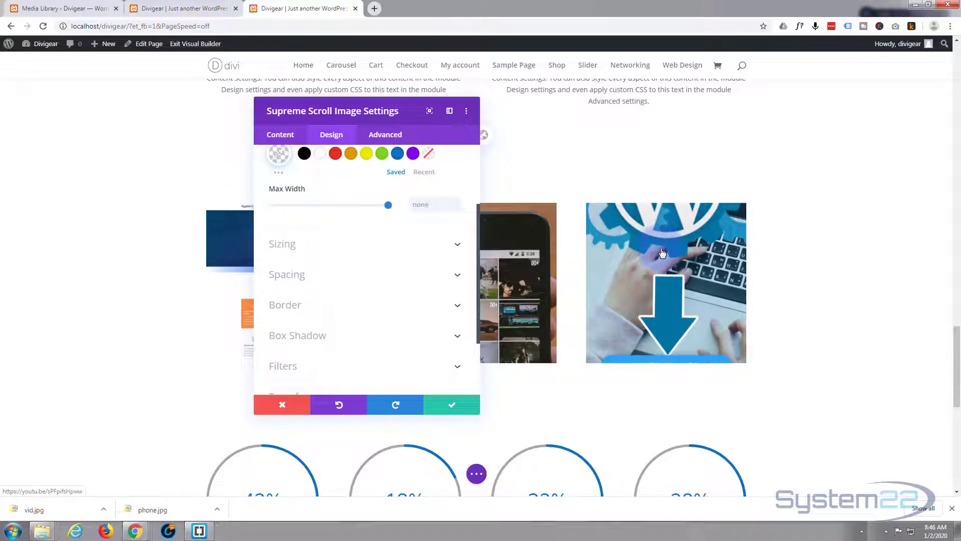
click(450, 408)
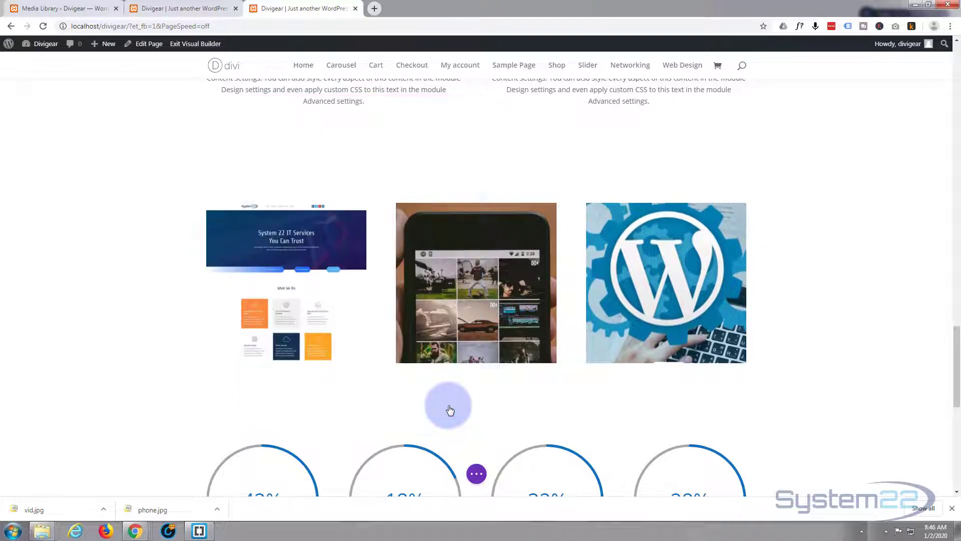
- Save the page from the builder options bar and exit the Visual Builder
click(478, 481)
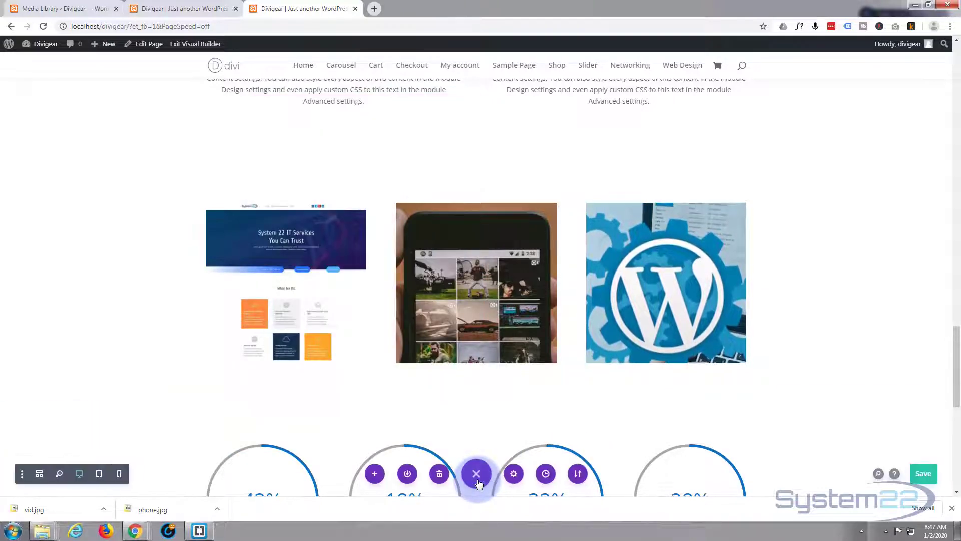
click(924, 479)
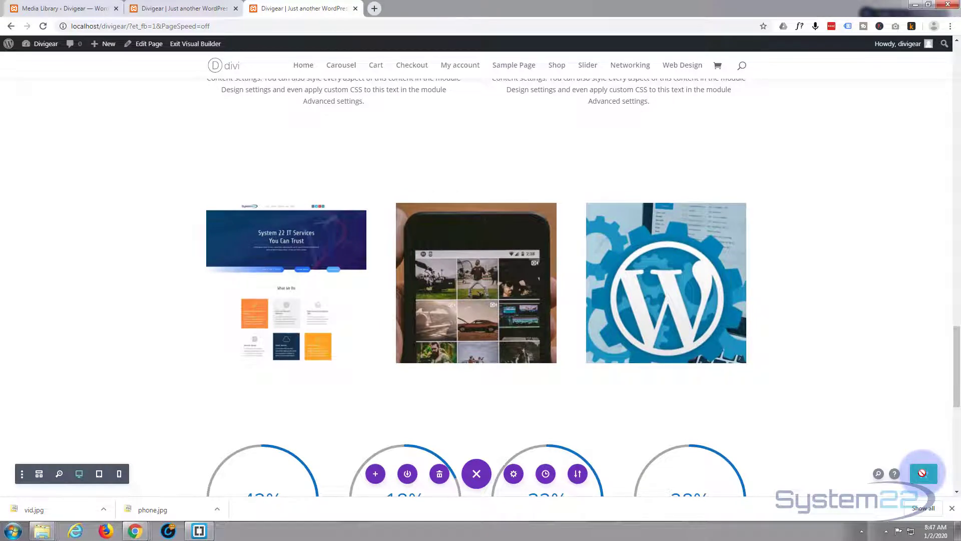
click(194, 45)
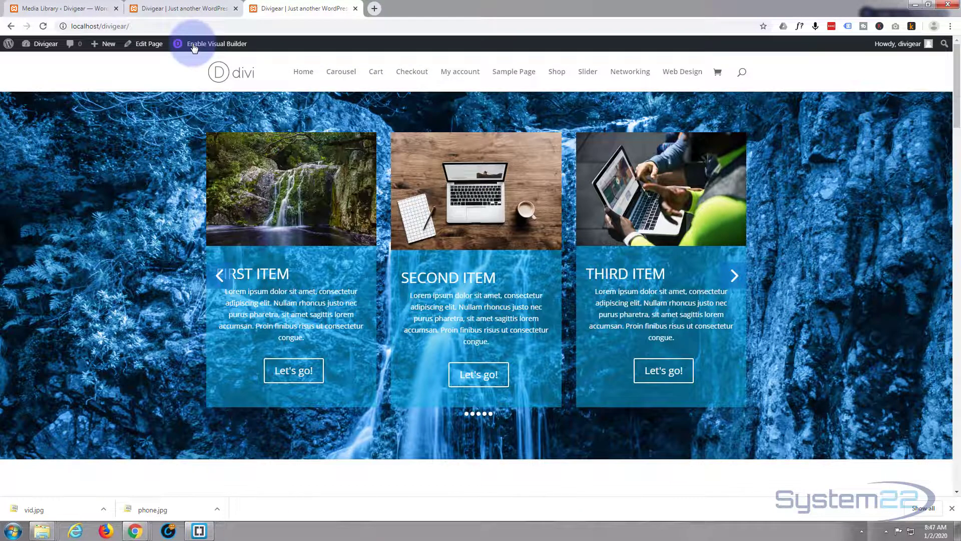
- On the live page, open the third image's video popup, play the YouTube video, and close it
scroll(164, 186, down, 6)
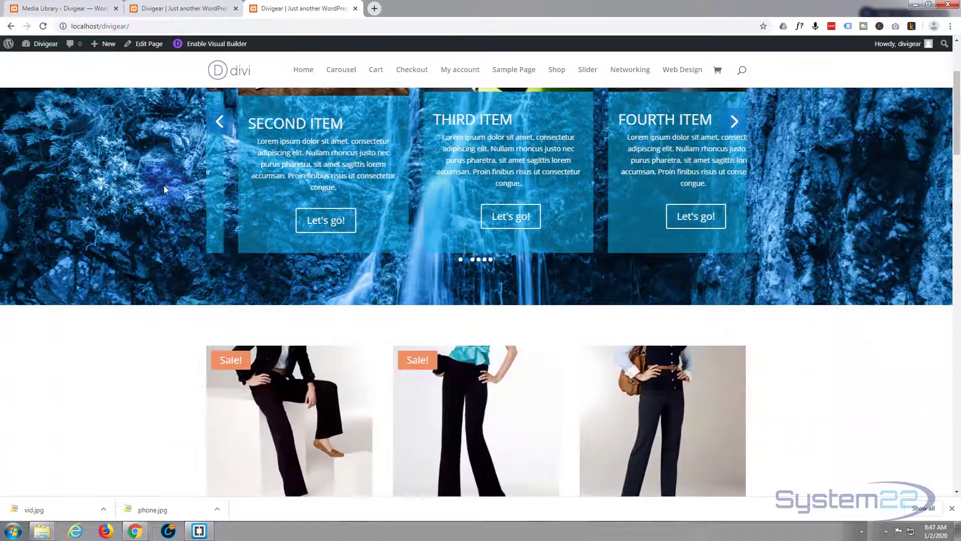
scroll(164, 185, down, 15)
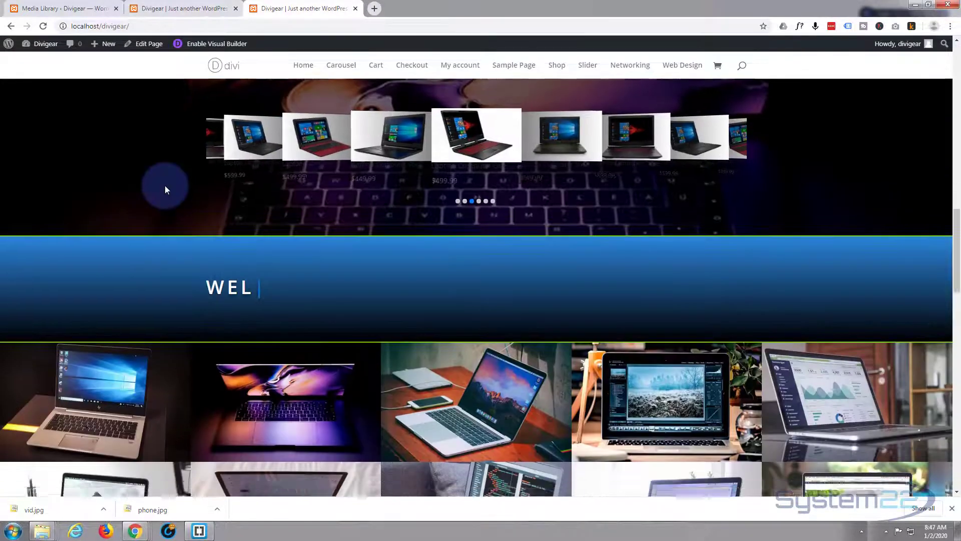
scroll(166, 186, down, 10)
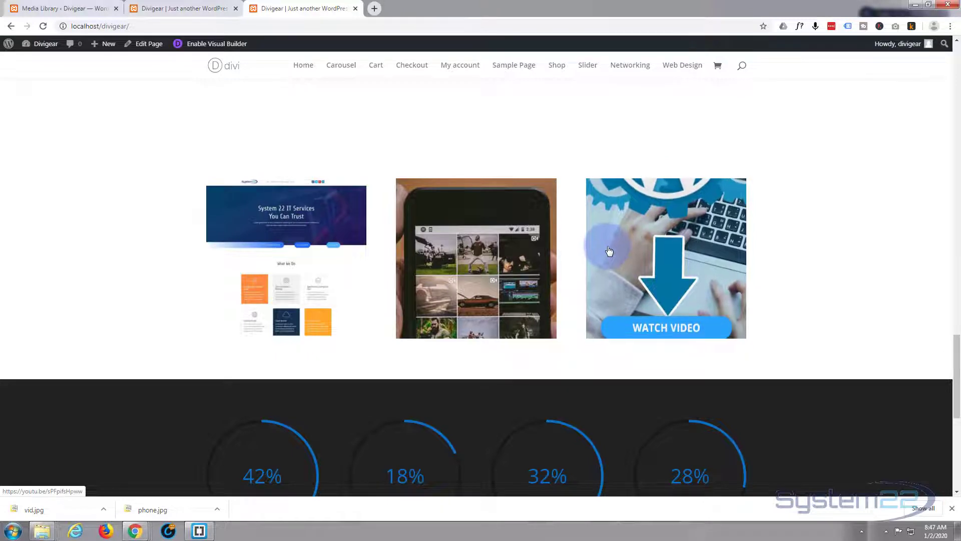
click(635, 325)
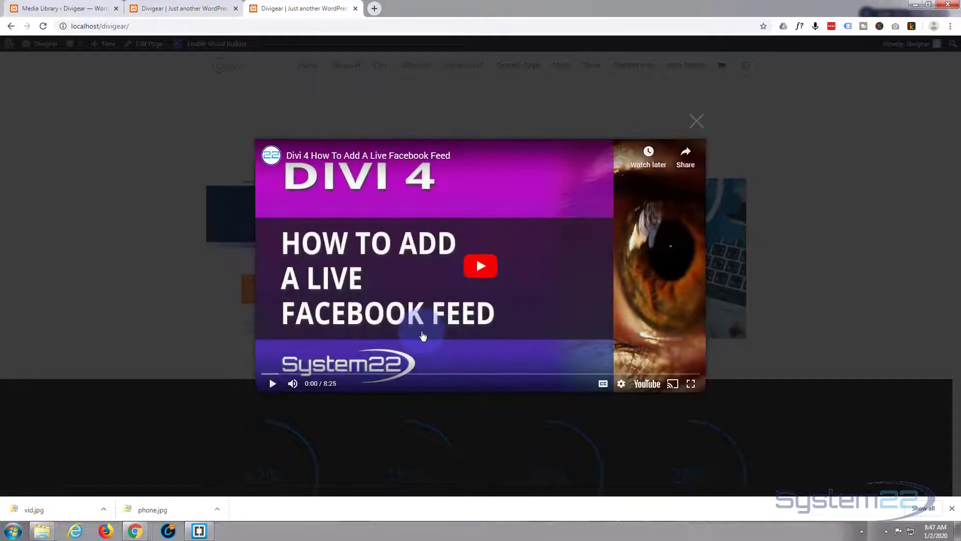
click(427, 332)
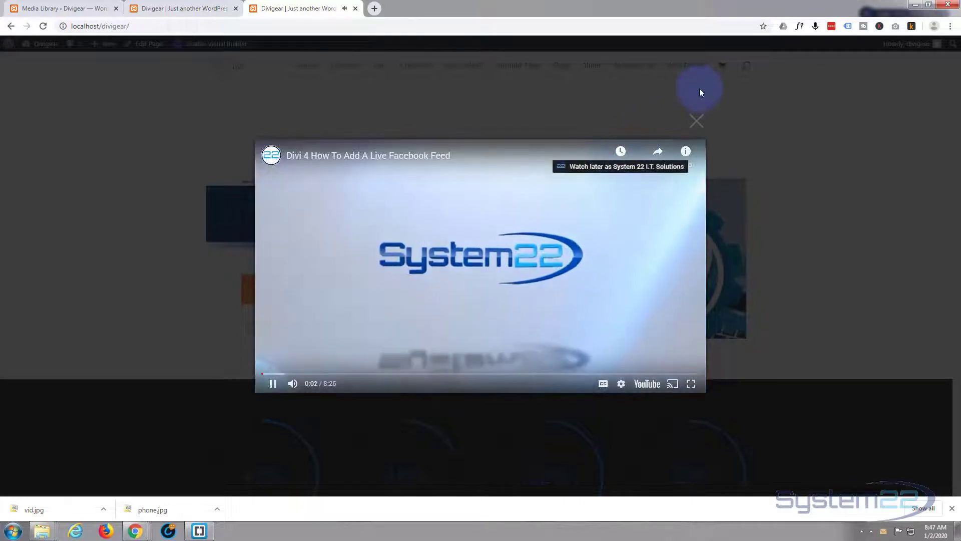
click(699, 129)
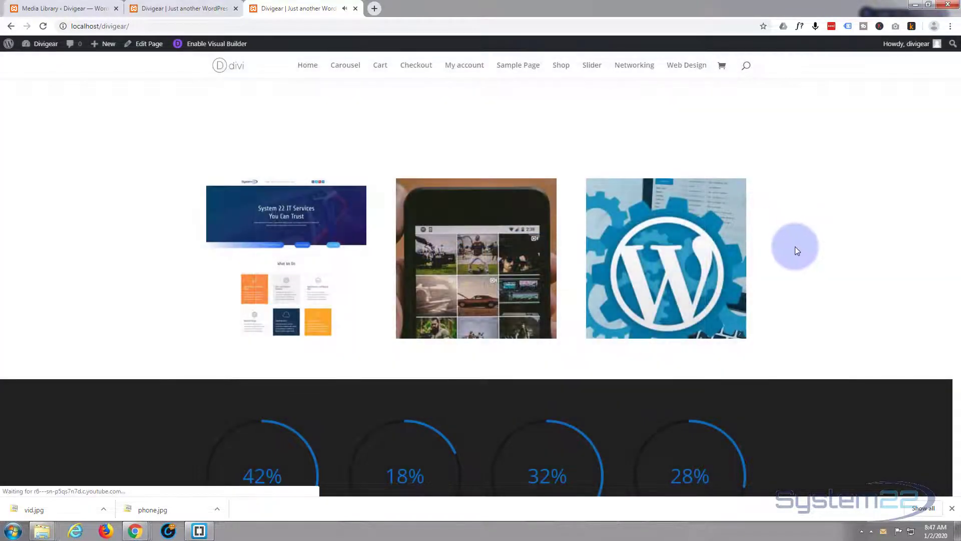